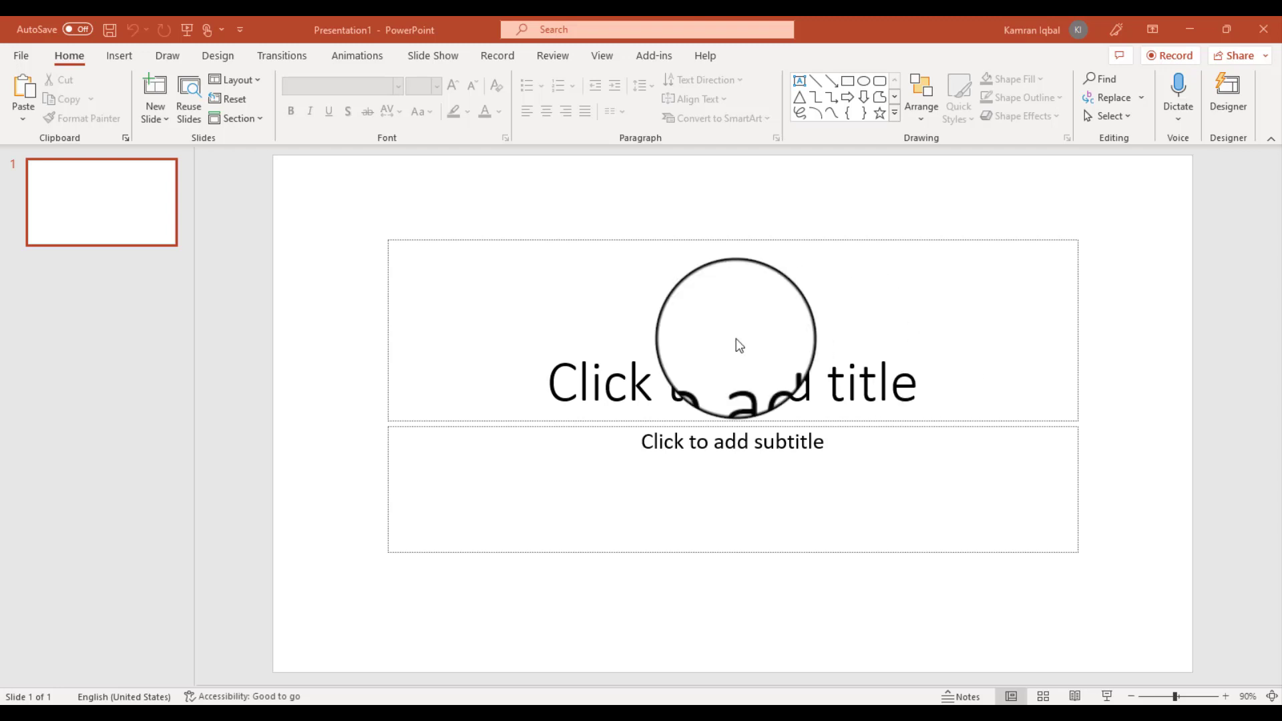
Step: Show the New page with the template gallery from the File backstage
{"action": "left_click", "coordinate": [29, 55]}
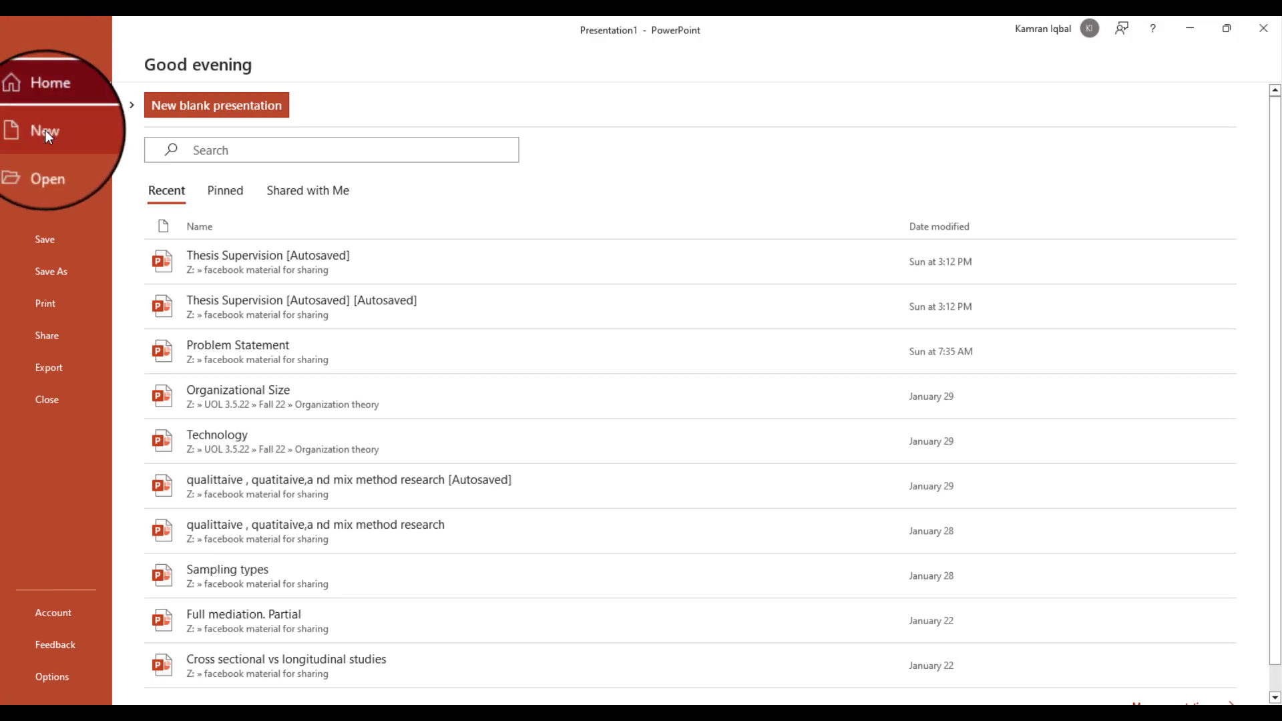
{"action": "left_click", "coordinate": [44, 130]}
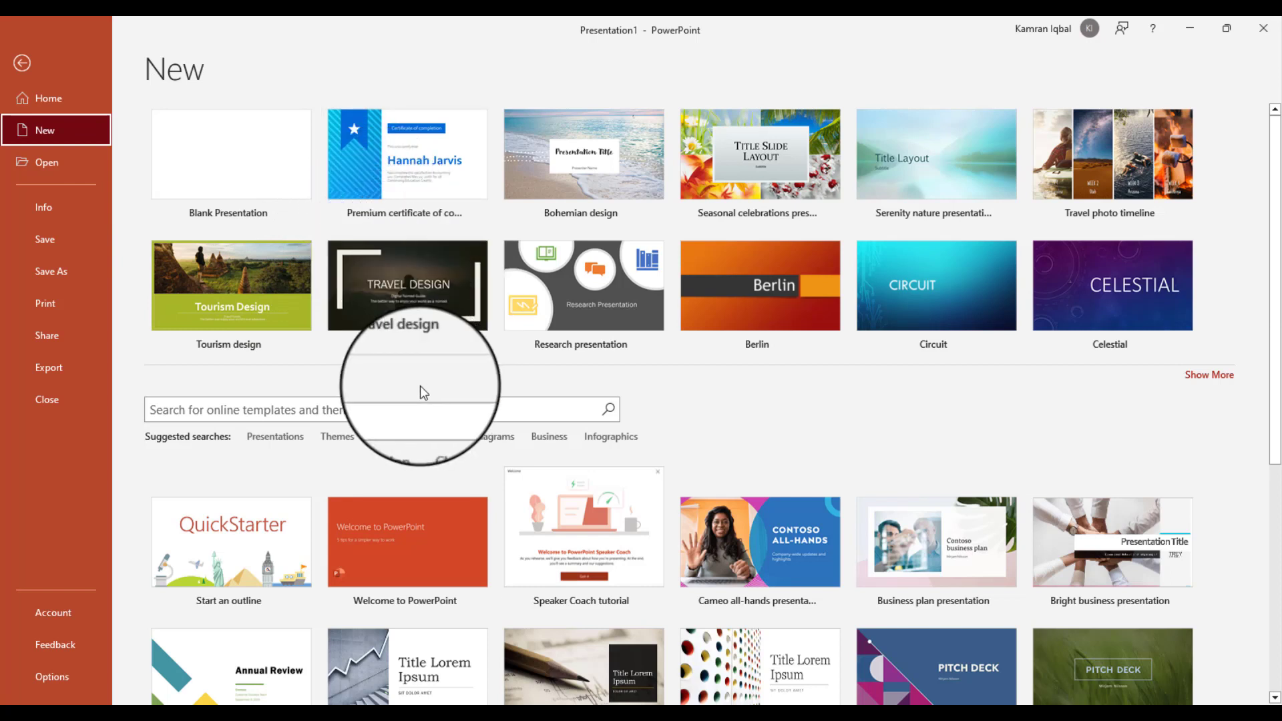
Step: Search the online templates for 'certificate'
{"action": "left_click", "coordinate": [325, 413]}
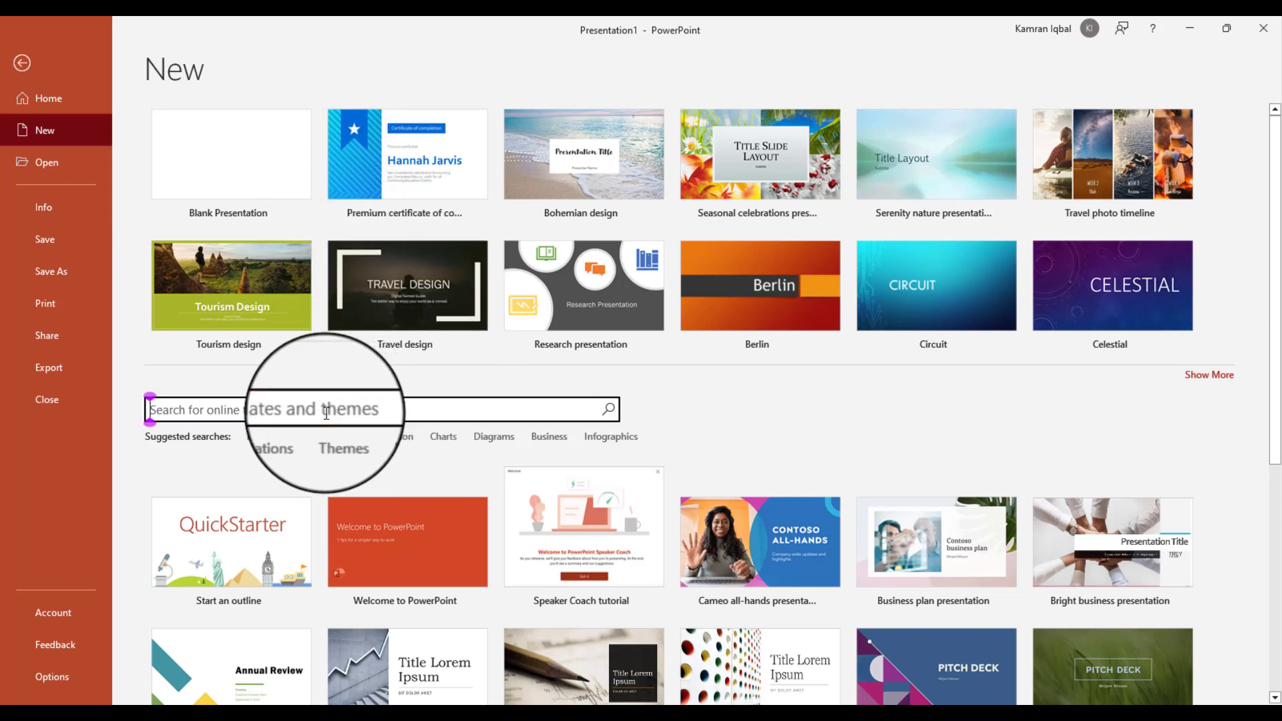
{"action": "type", "text": "c"}
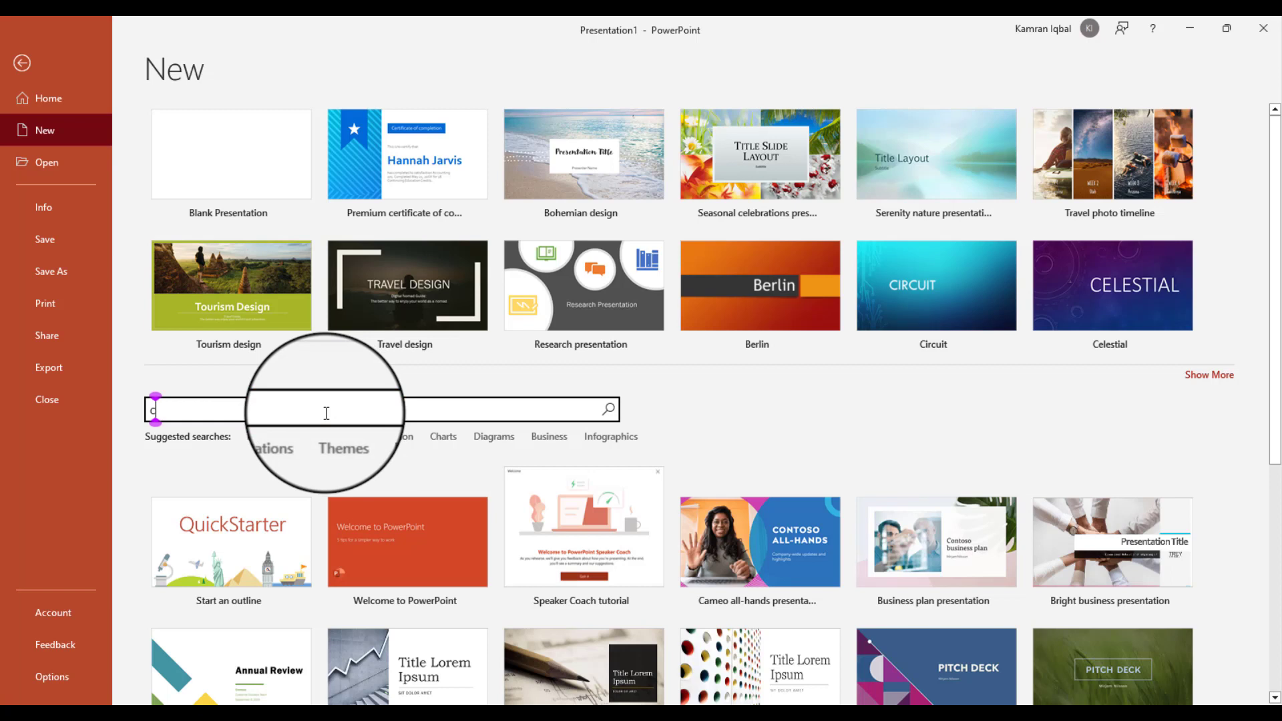
{"action": "type", "text": "ertif"}
{"action": "type", "text": "icate"}
{"action": "left_click", "coordinate": [608, 410]}
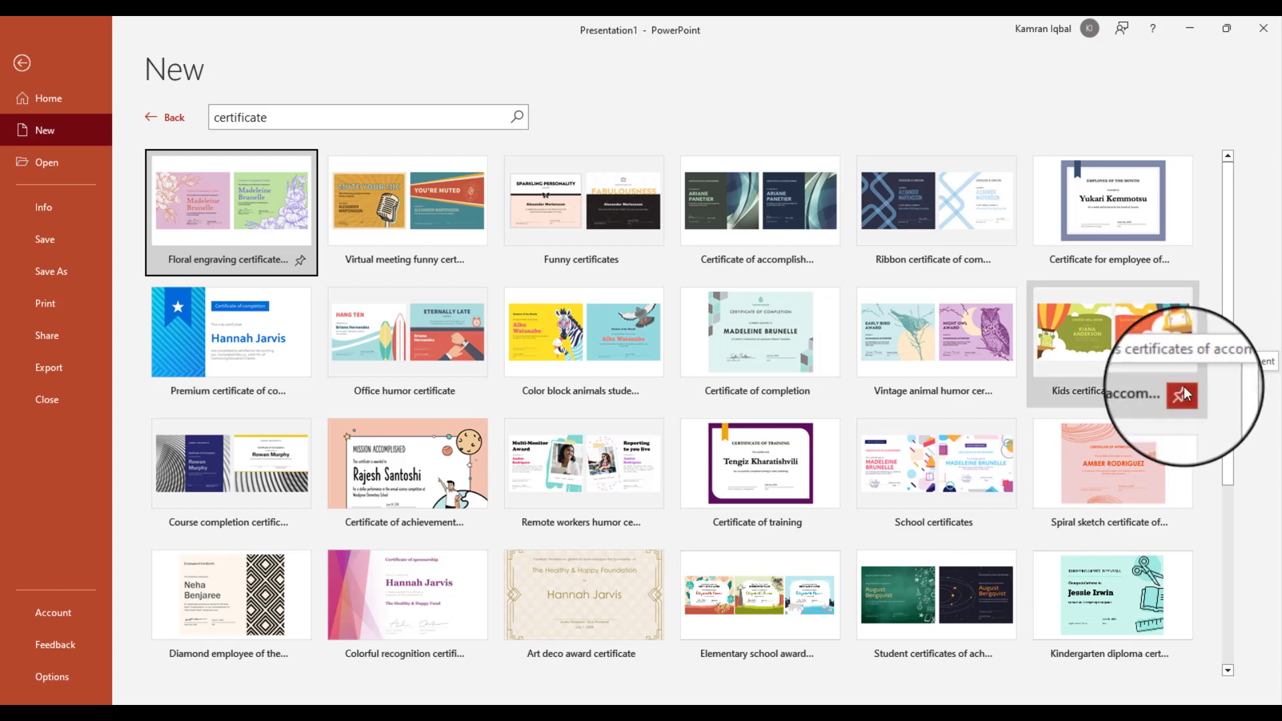
Step: Return to the gallery and create a presentation from the Premium certificate of completion template
{"action": "left_click", "coordinate": [155, 125]}
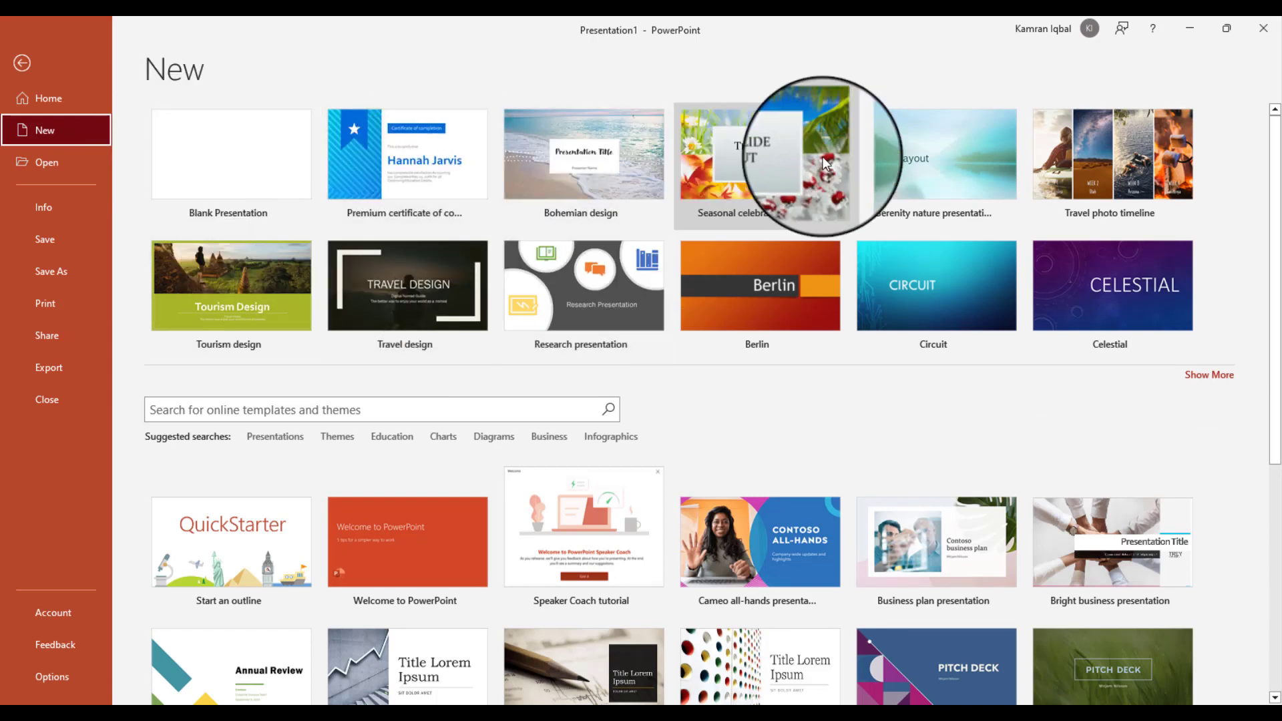
{"action": "left_click", "coordinate": [414, 142]}
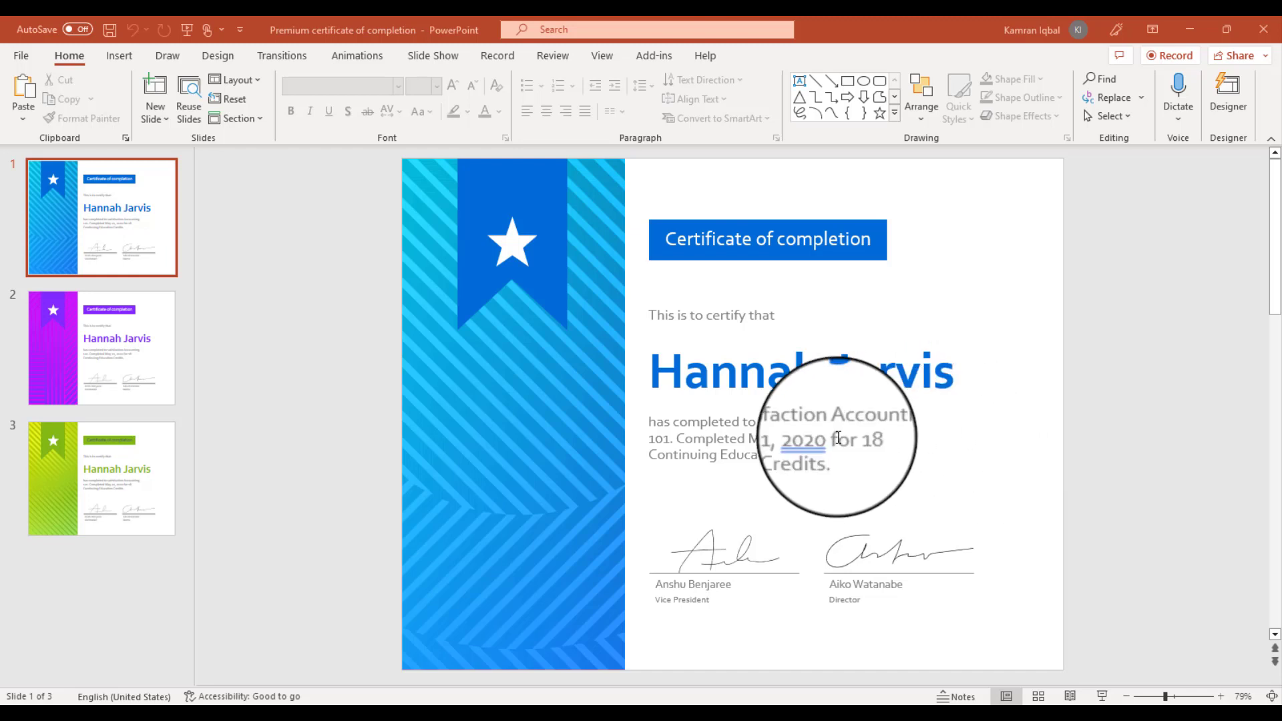
Step: Replace the sample recipient 'Hannah Jarvis' with 'Dr. Kamran' on the first certificate slide
{"action": "left_click", "coordinate": [920, 379]}
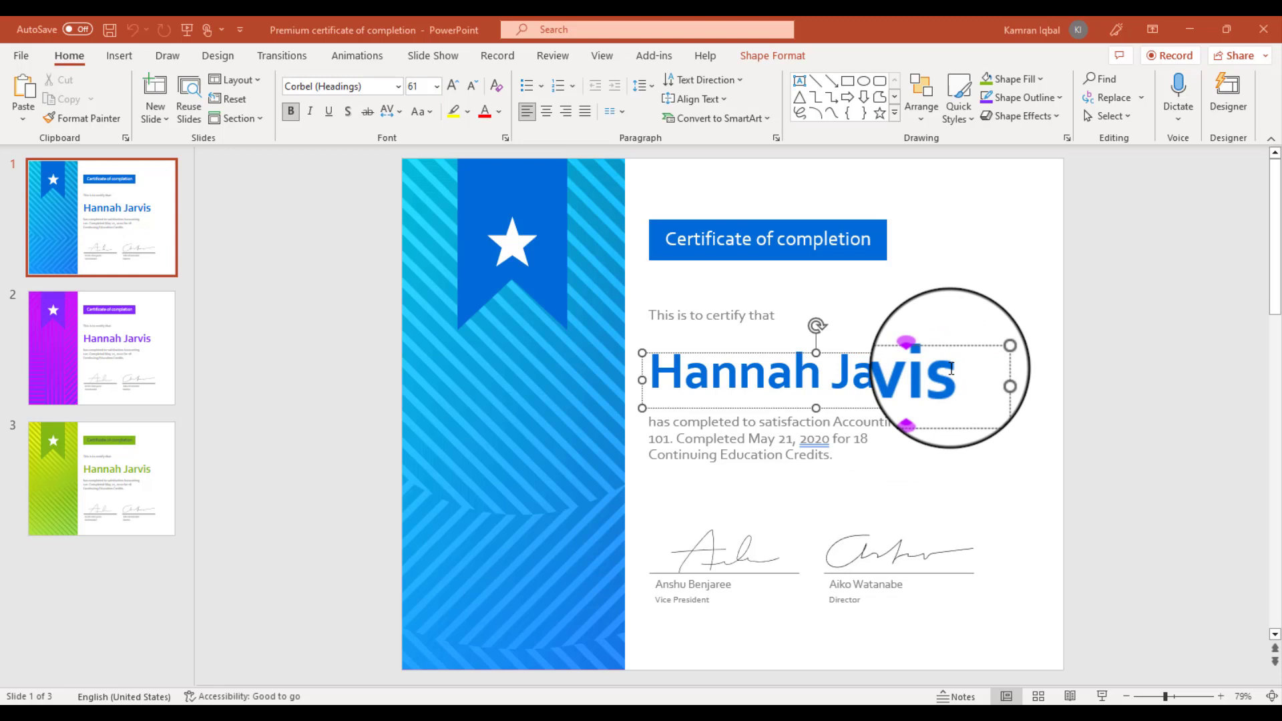
{"action": "left_click_drag", "start_coordinate": [920, 378], "coordinate": [662, 378]}
{"action": "key", "text": "BackSpace"}
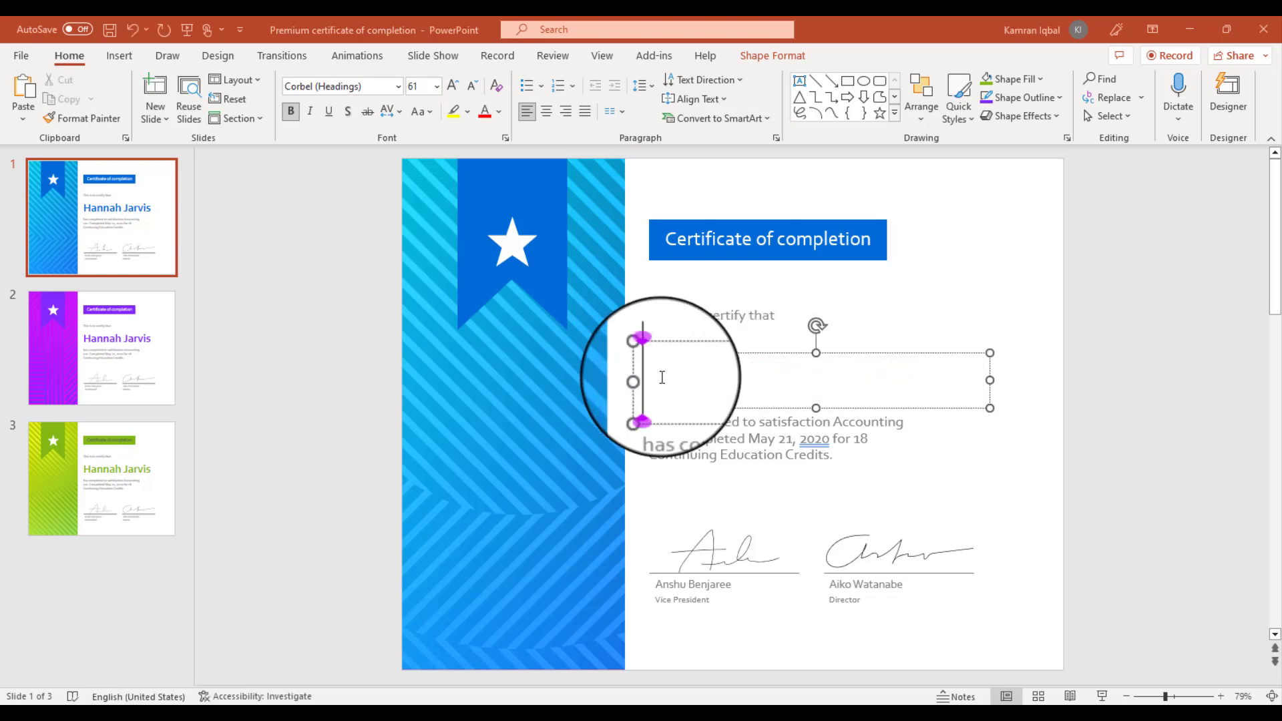
{"action": "type", "text": "Dr. "}
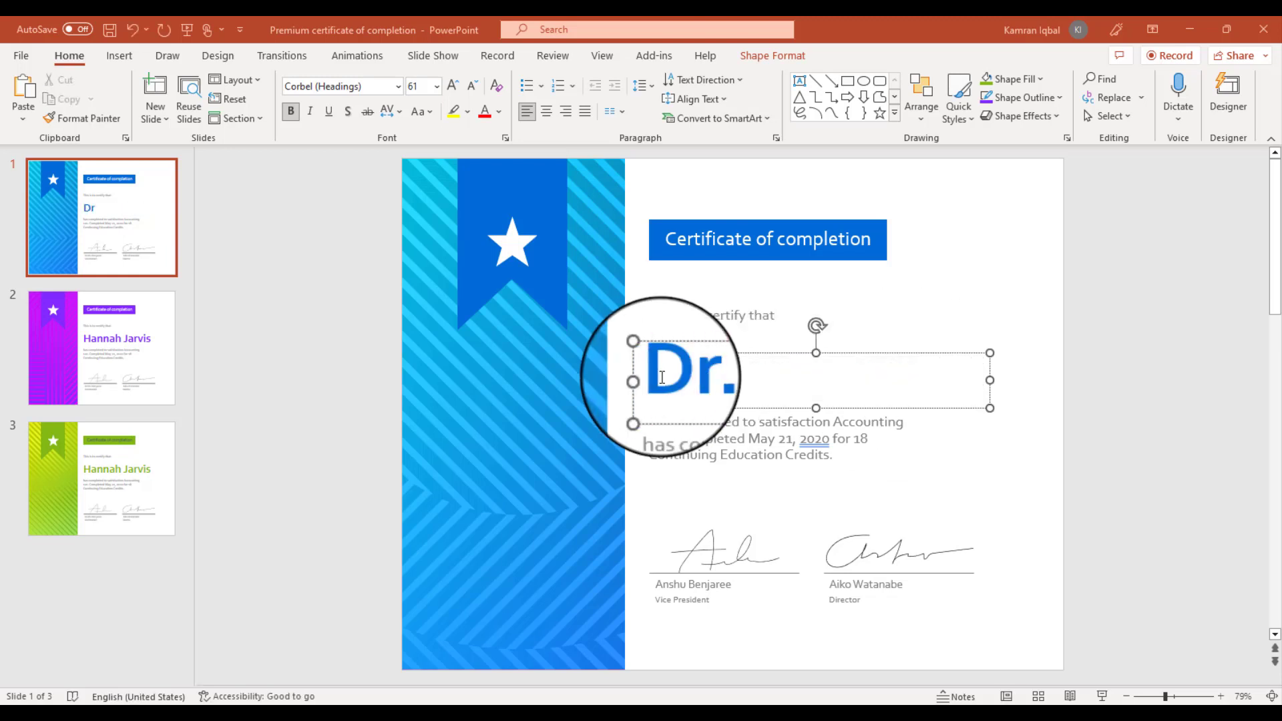
{"action": "type", "text": "Kamra"}
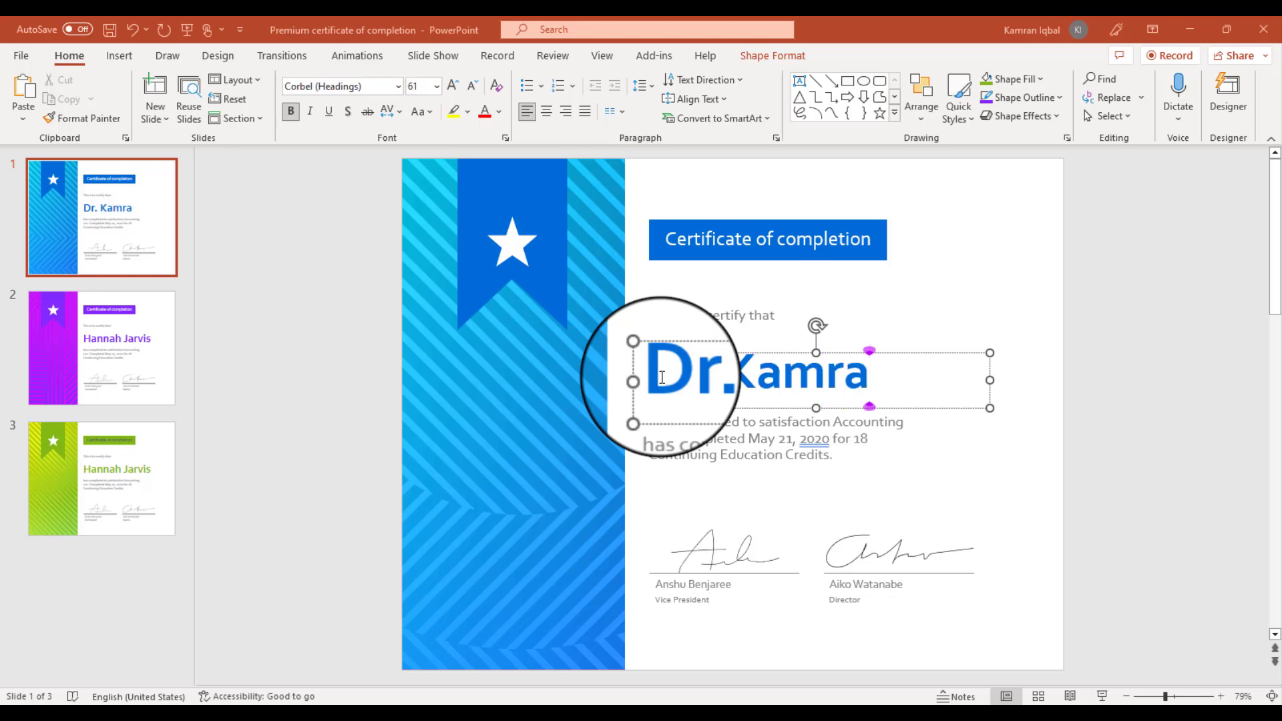
{"action": "type", "text": "b"}
{"action": "key", "text": "BackSpace"}
{"action": "type", "text": "n"}
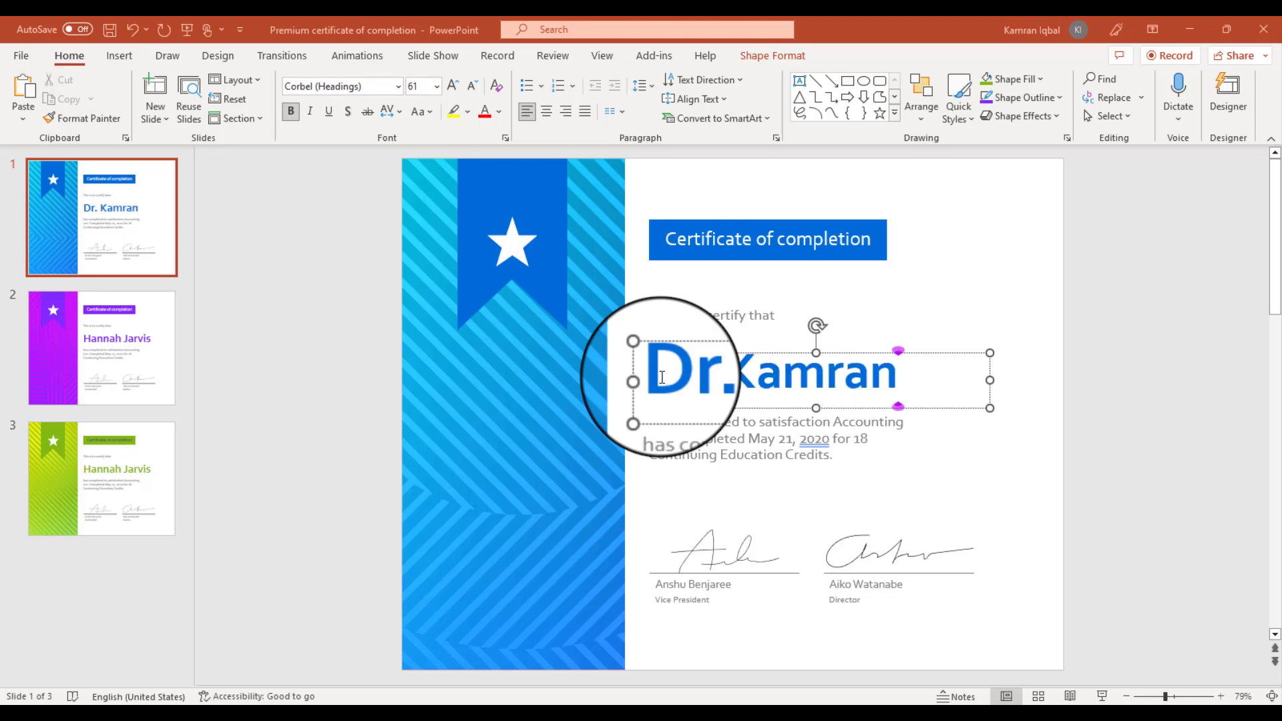
{"action": "left_click", "coordinate": [718, 446]}
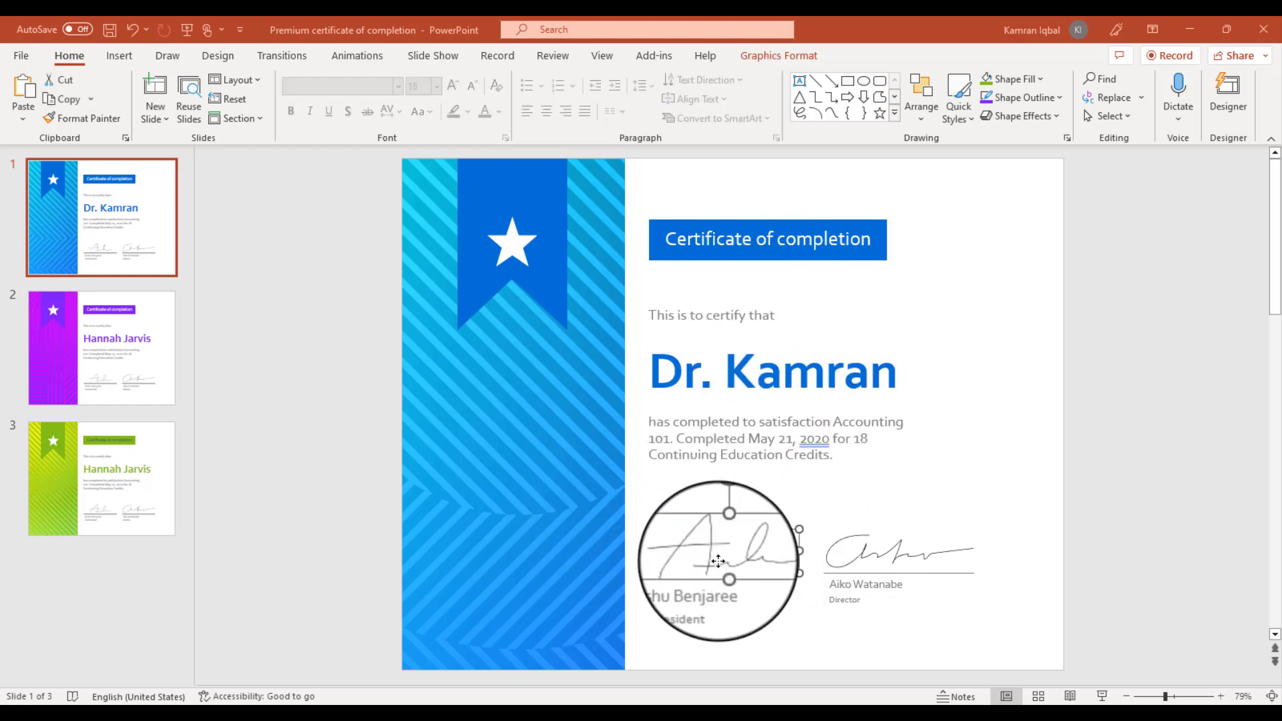
{"action": "mouse_move", "coordinate": [737, 531]}
{"action": "left_mouse_down"}
{"action": "mouse_move", "coordinate": [750, 554]}
{"action": "mouse_move", "coordinate": [738, 544]}
{"action": "left_mouse_up"}
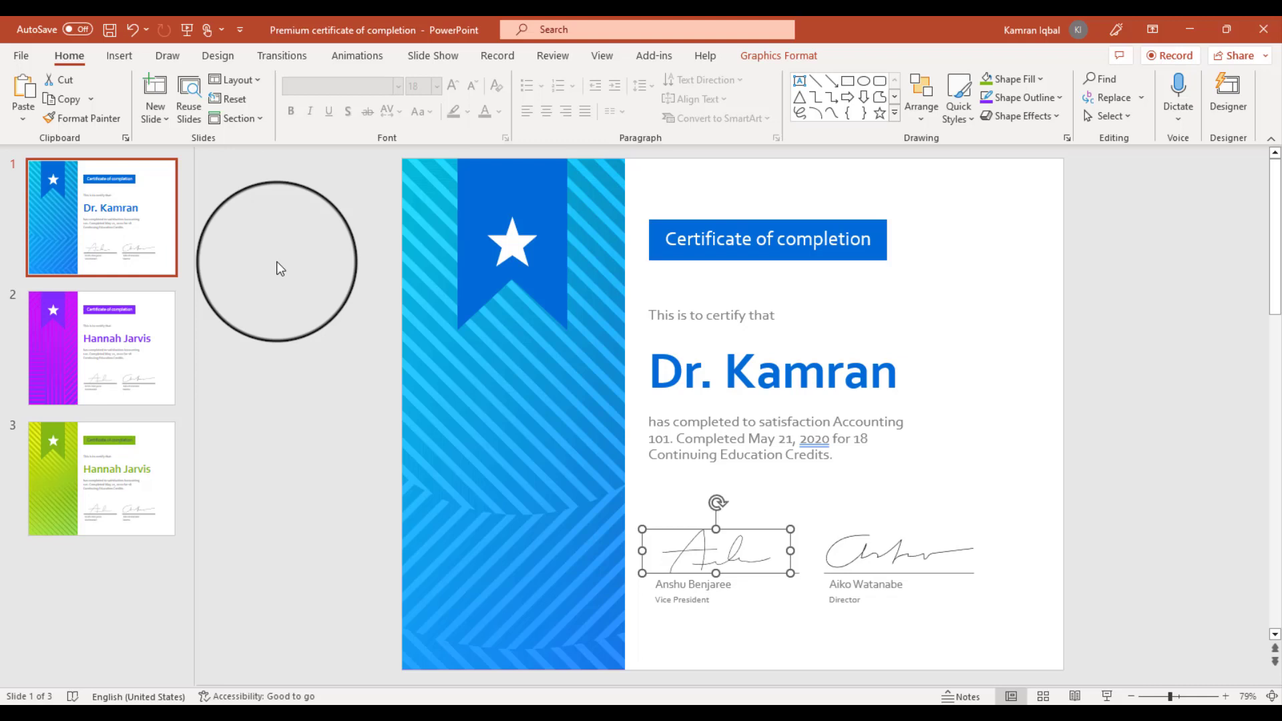
{"action": "left_click", "coordinate": [20, 55]}
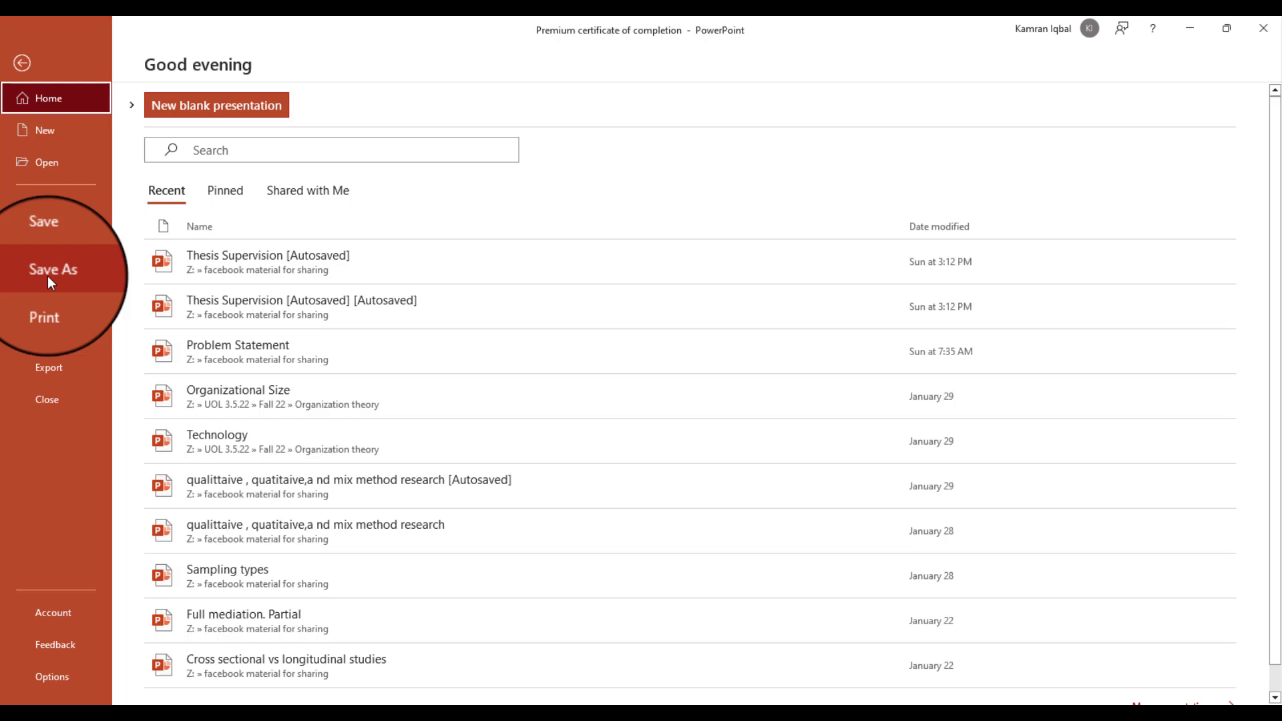
{"action": "left_click", "coordinate": [21, 62]}
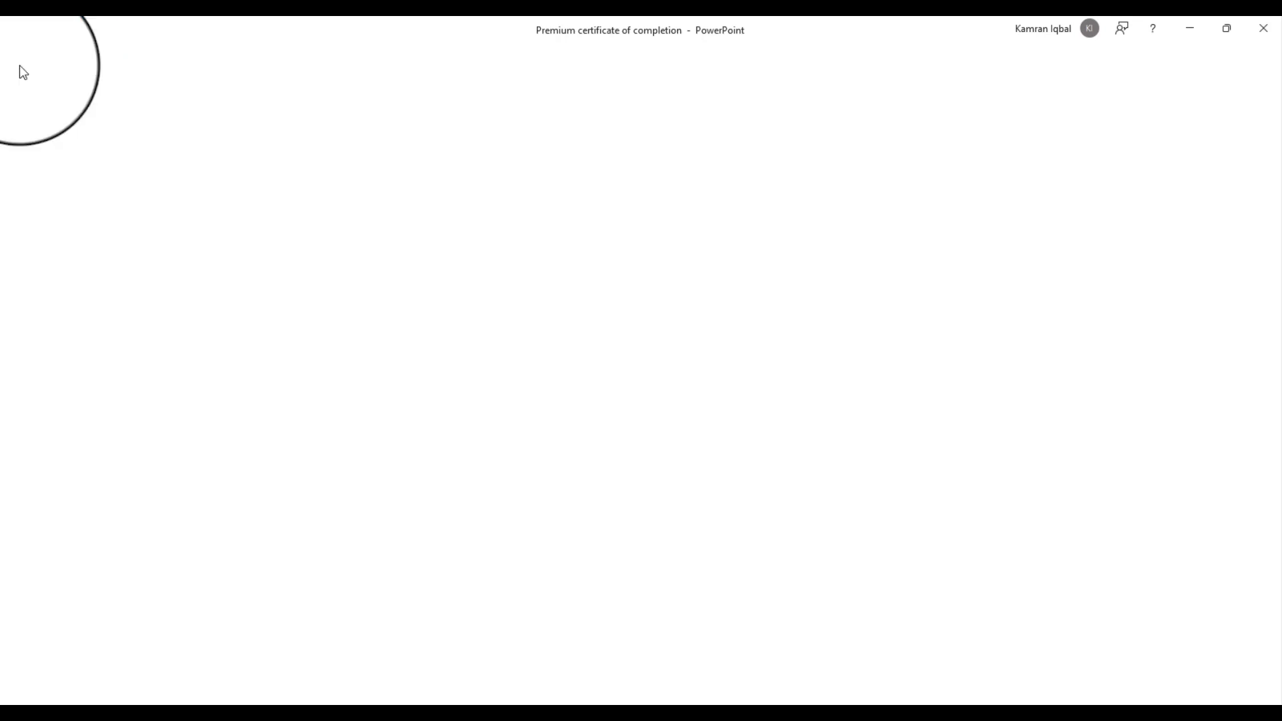